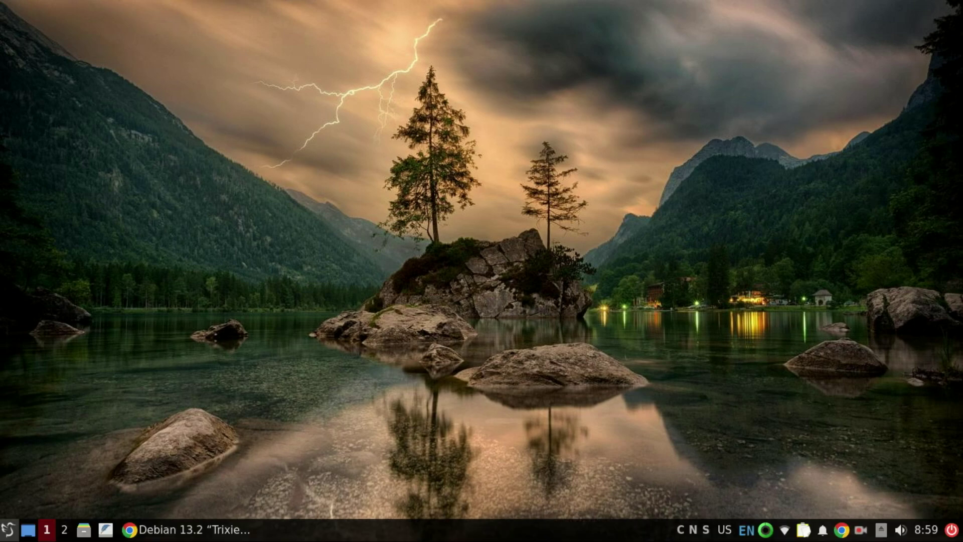
- Launch QTerminal from the app menu and print /etc/debian_version, showing Debian 13.1
{"action": "left_click", "coordinate": [2, 532]}
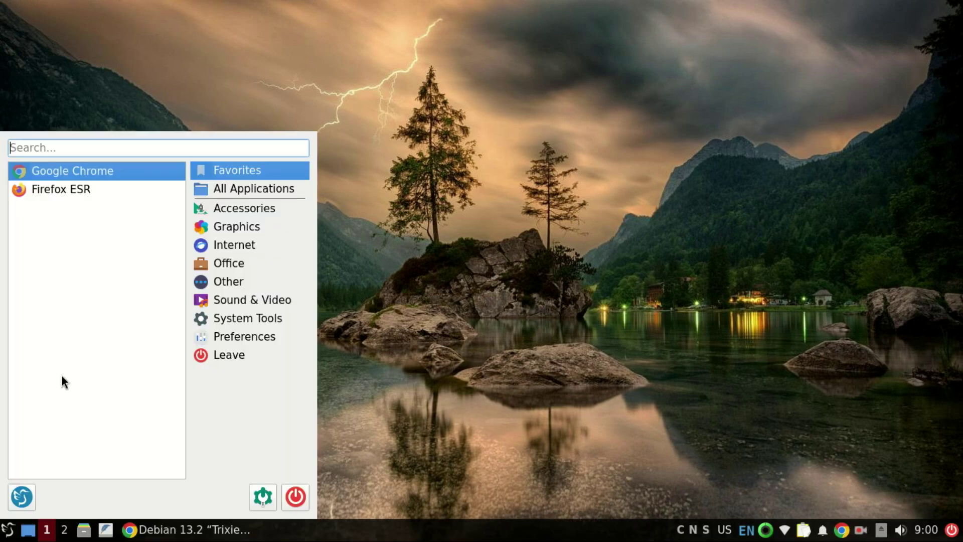
{"action": "type", "text": "term"}
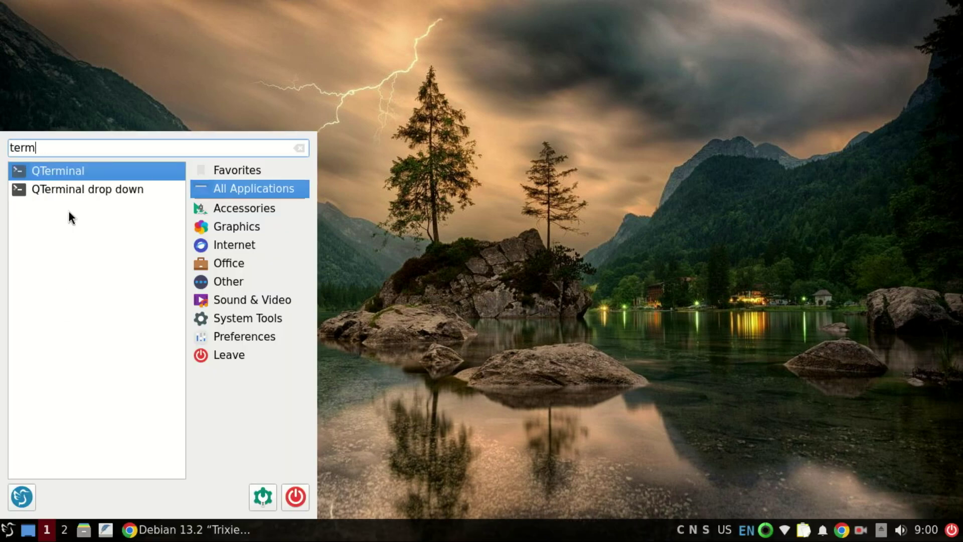
{"action": "left_click", "coordinate": [71, 173]}
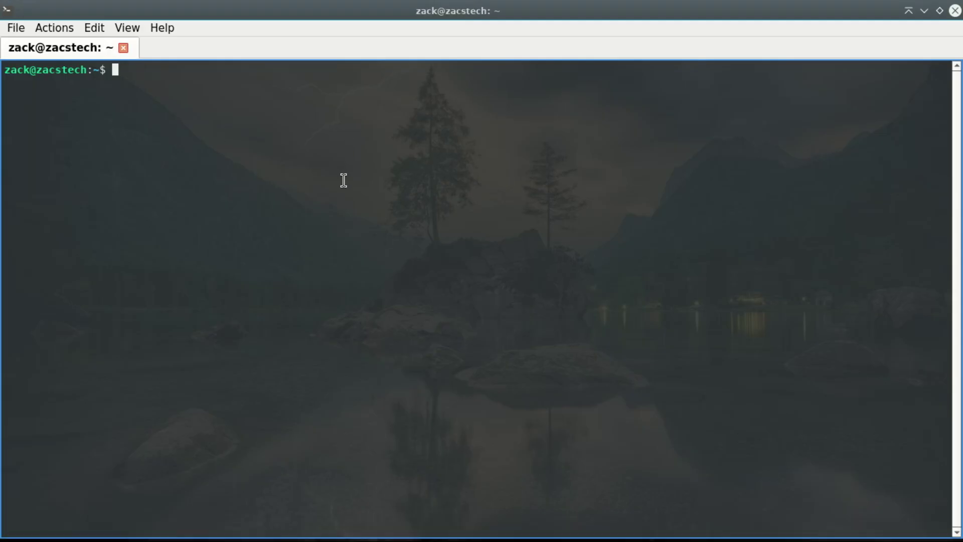
{"action": "type", "text": "cat /etc/debian_version"}
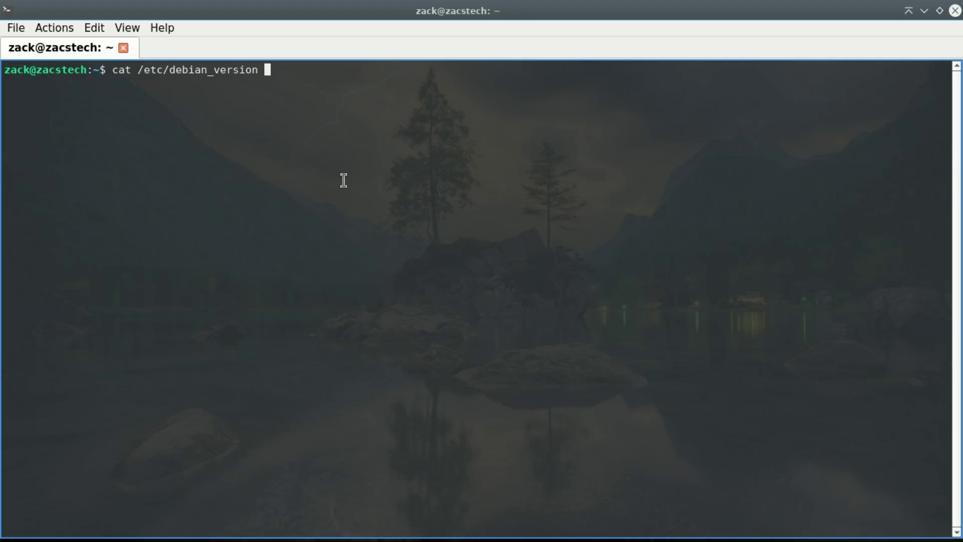
{"action": "key", "text": "Return"}
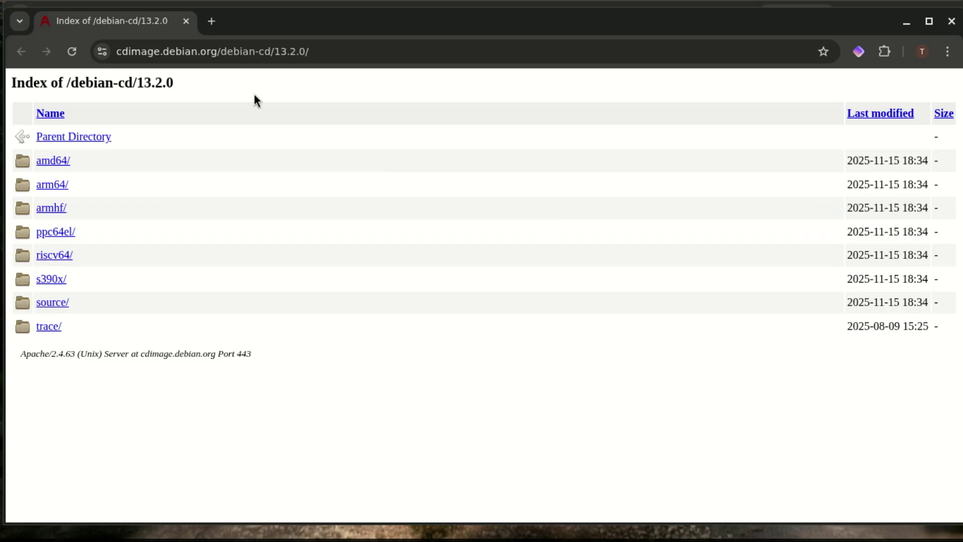
- Browse the Debian 13.2.0 image archive into amd64/list-dvd and scroll through its DVD list files
{"action": "left_click", "coordinate": [248, 52]}
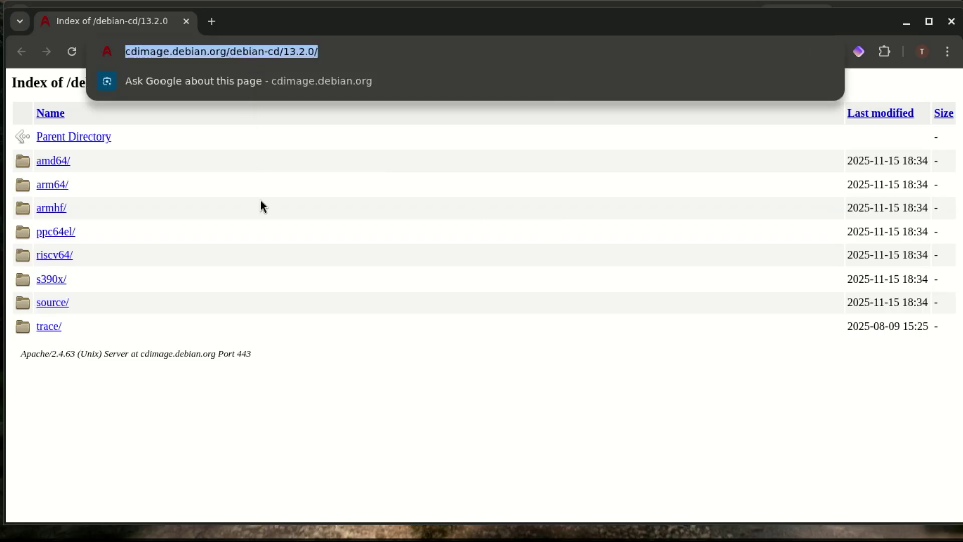
{"action": "left_click", "coordinate": [301, 395]}
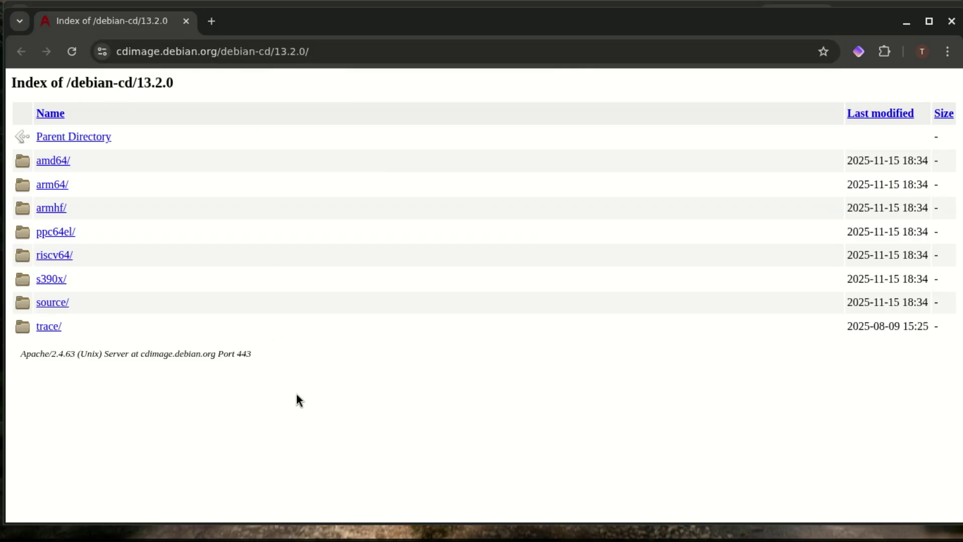
{"action": "left_click", "coordinate": [61, 163]}
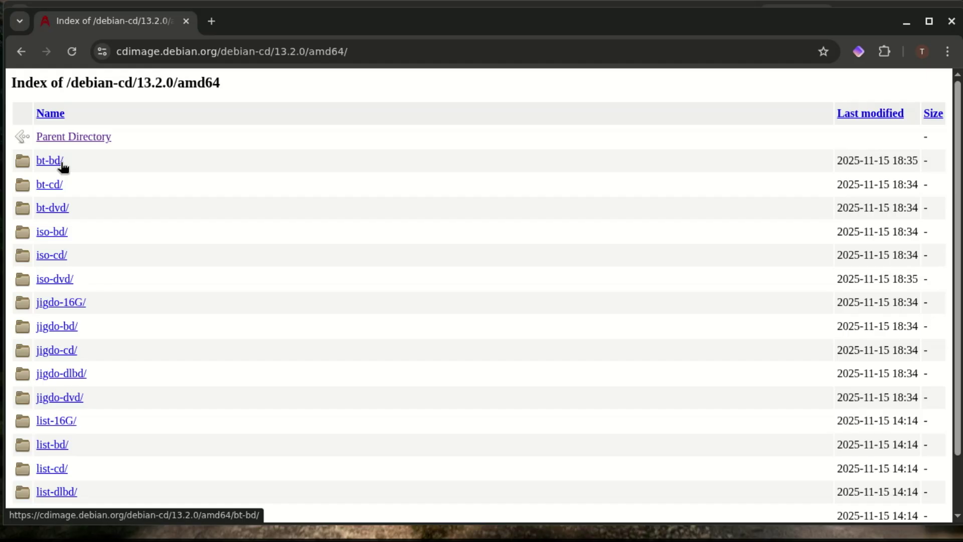
{"action": "scroll", "coordinate": [220, 434], "scroll_direction": "down", "scroll_amount": 2}
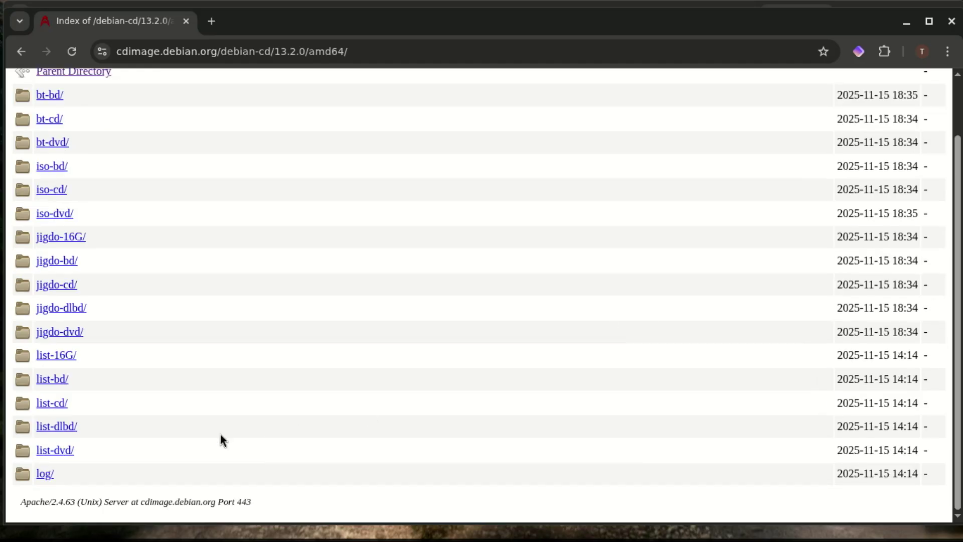
{"action": "left_click", "coordinate": [65, 452]}
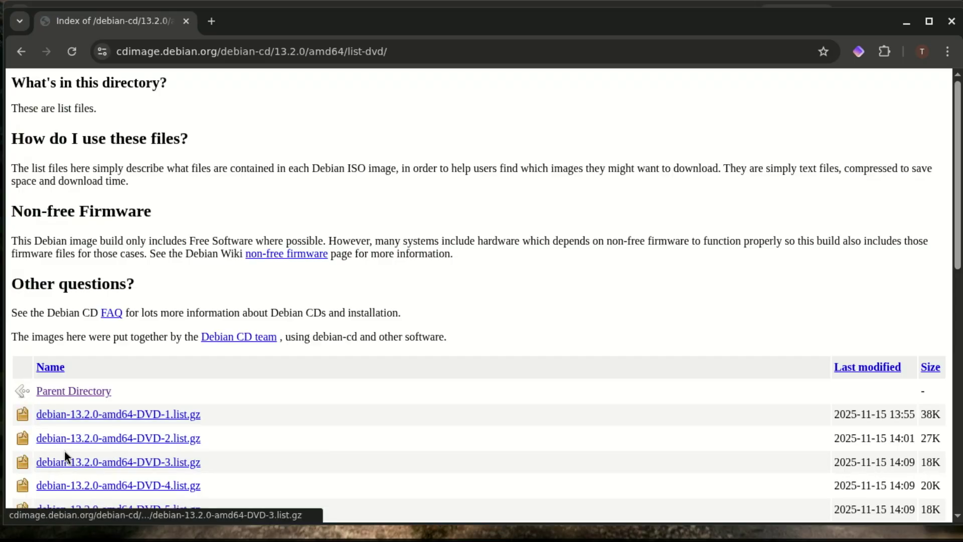
{"action": "scroll", "coordinate": [652, 321], "scroll_direction": "down", "scroll_amount": 5}
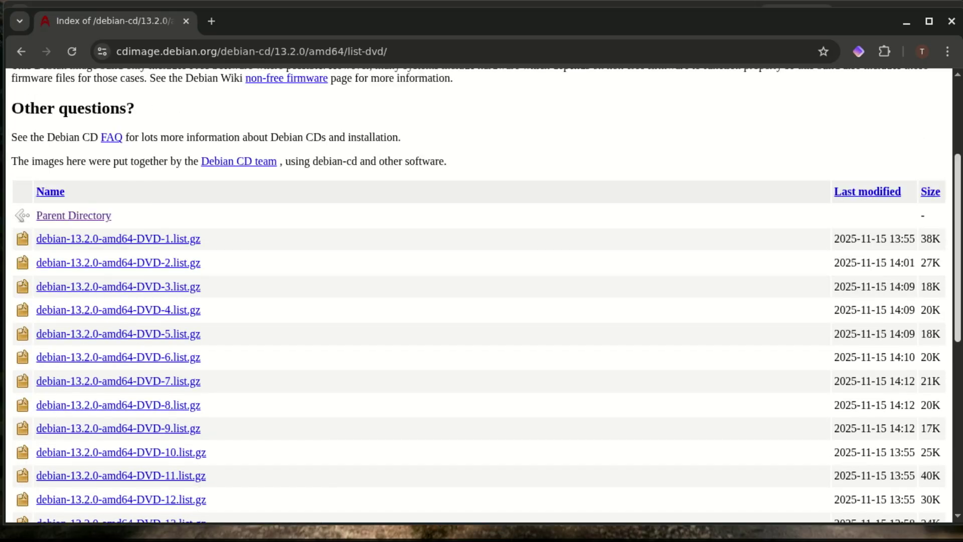
{"action": "scroll", "coordinate": [652, 321], "scroll_direction": "down", "scroll_amount": 3}
{"action": "scroll", "coordinate": [482, 296], "scroll_direction": "up", "scroll_amount": 1}
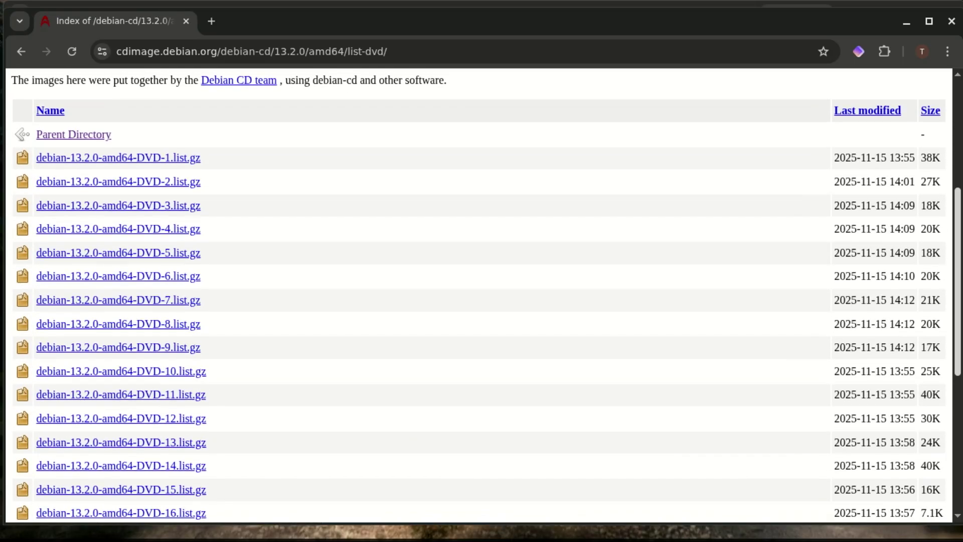
{"action": "scroll", "coordinate": [482, 300], "scroll_direction": "down", "scroll_amount": 3}
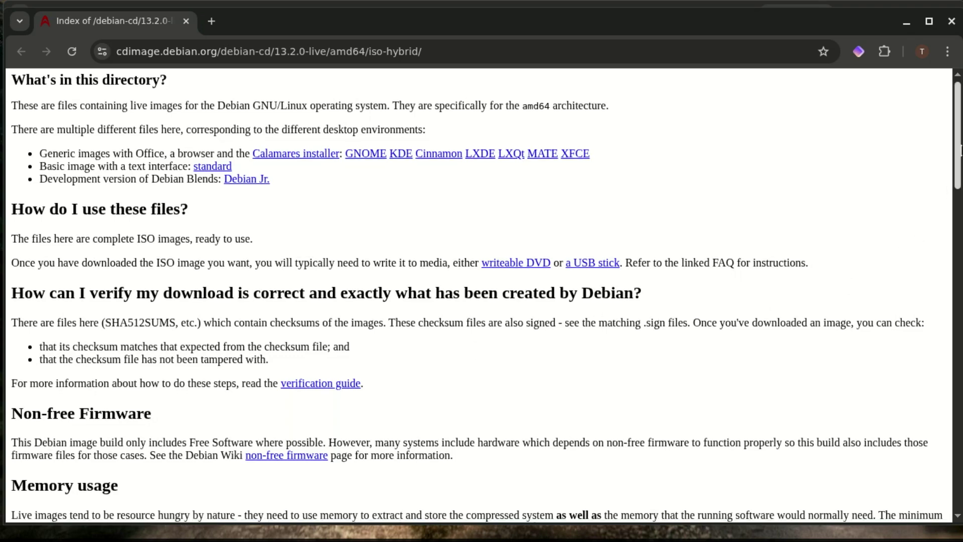
- Scroll down the 13.2.0-live amd64 iso-hybrid page to view the live ISO files
{"action": "left_click_drag", "start_coordinate": [958, 148], "coordinate": [959, 440]}
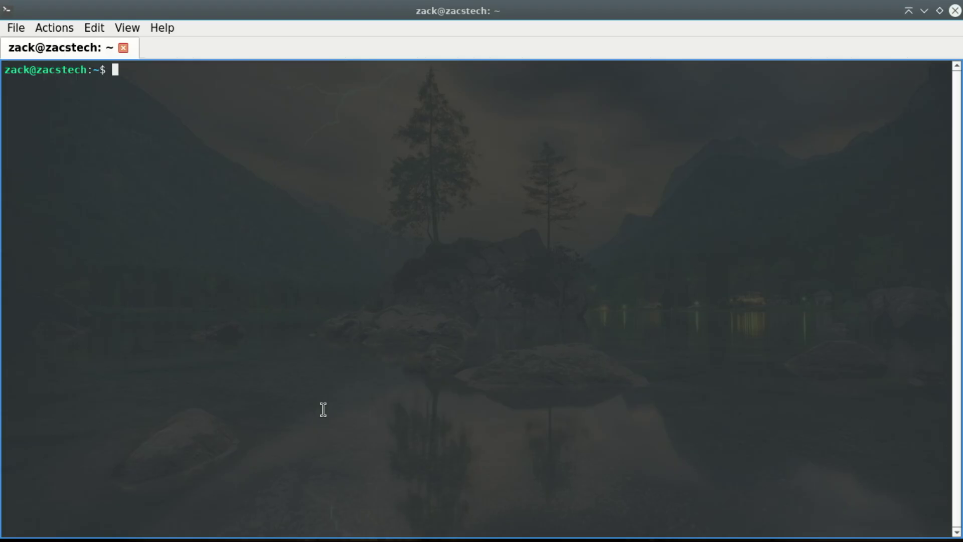
- Run 'sudo apt update' with the password, showing 103 upgradable packages, and type 'sudo apt full-upgrade'
{"action": "type", "text": "sudo ap"}
{"action": "type", "text": "t update"}
{"action": "key", "text": "Return"}
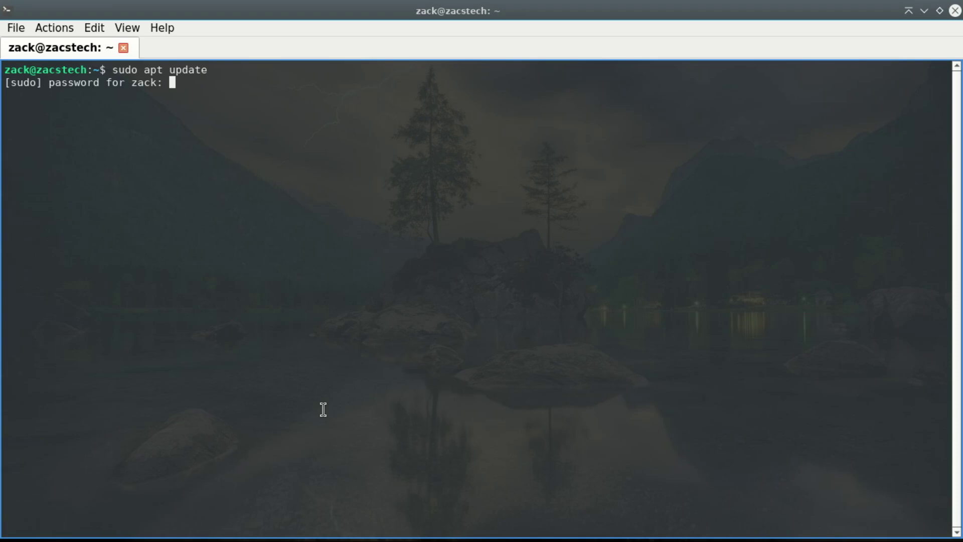
{"action": "key", "text": "Return"}
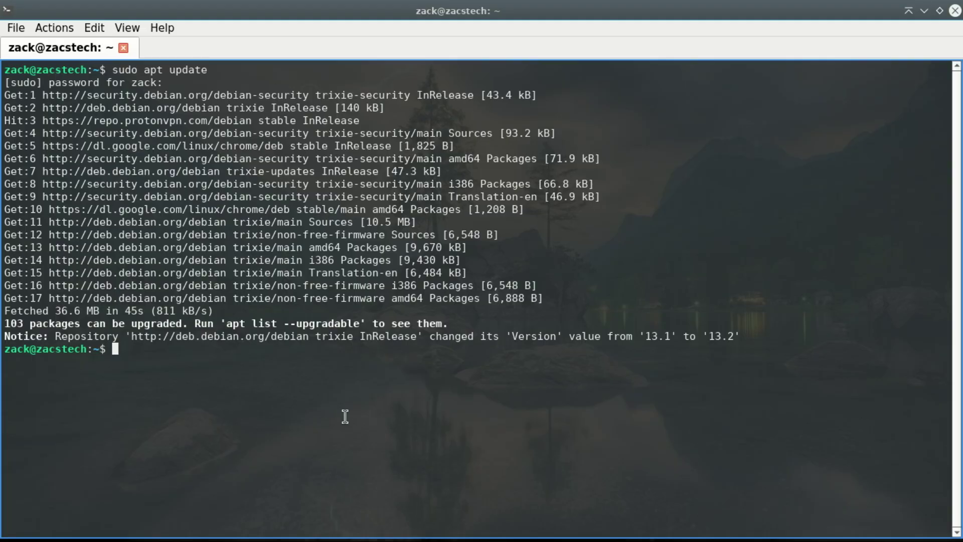
{"action": "type", "text": "sudo apt "}
{"action": "type", "text": "full-upgrade"}
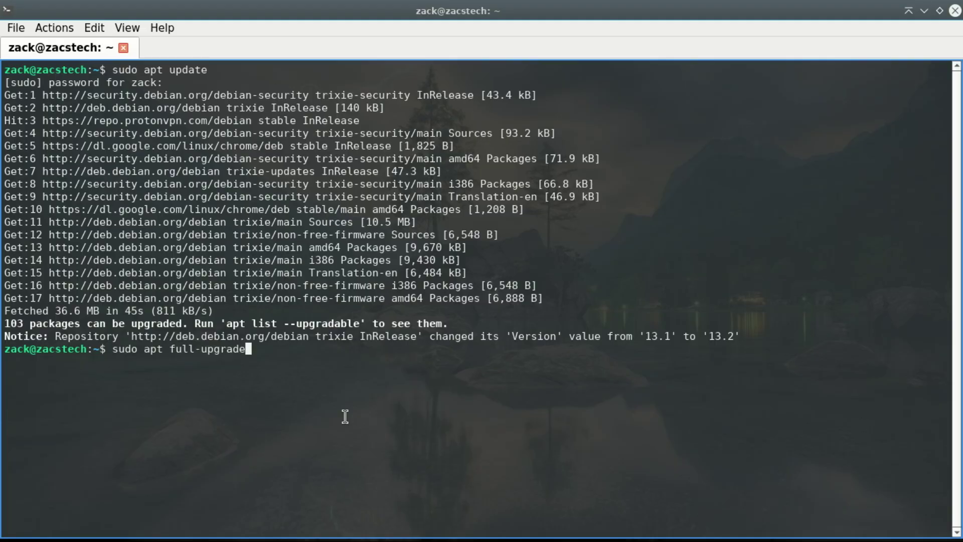
- Run the full upgrade, confirm with 'y' to install 103 packages, then run 'clear'
{"action": "key", "text": "Return"}
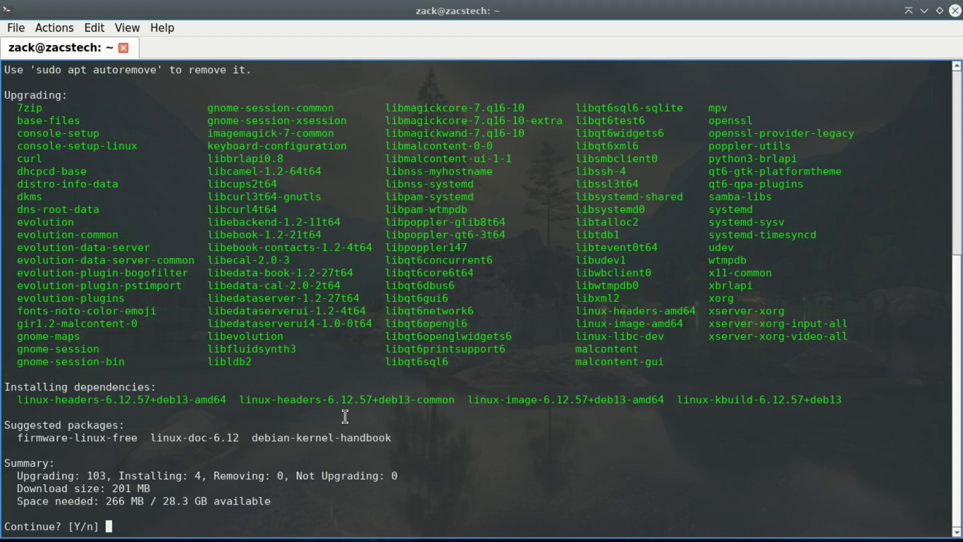
{"action": "type", "text": "y"}
{"action": "key", "text": "Return"}
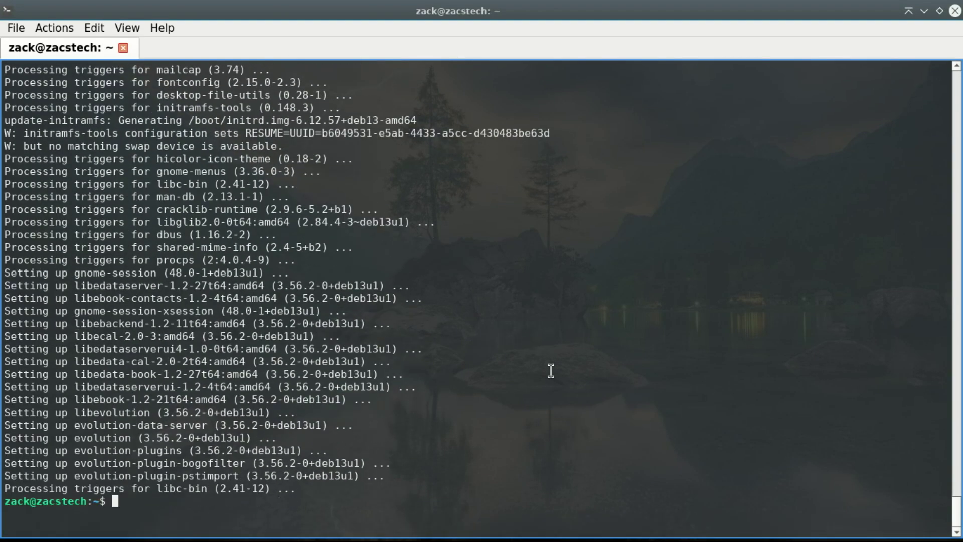
{"action": "type", "text": "clear"}
{"action": "key", "text": "Return"}
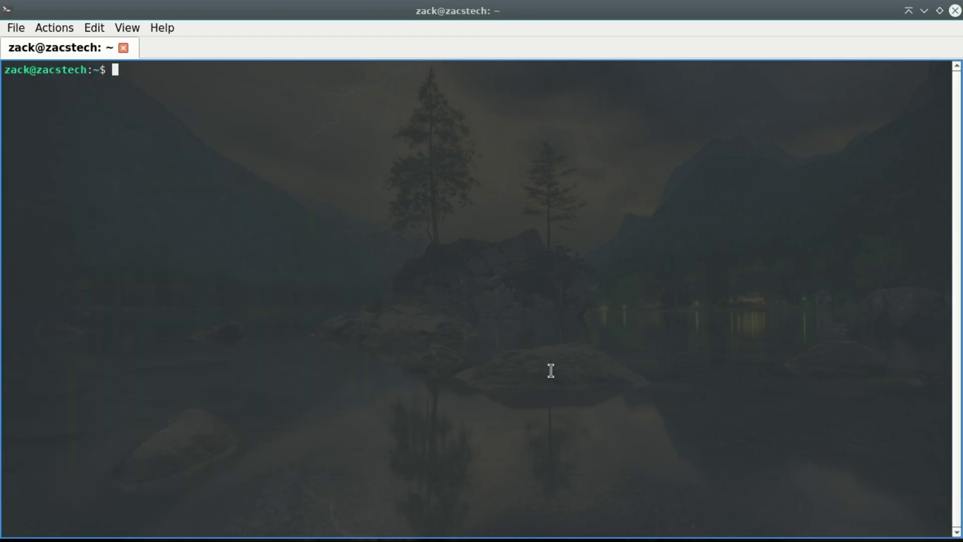
- Rerun 'cat /etc/debian_version' from command history, which now shows Debian 13.2
{"action": "key", "text": "Up"}
{"action": "key", "text": "Up"}
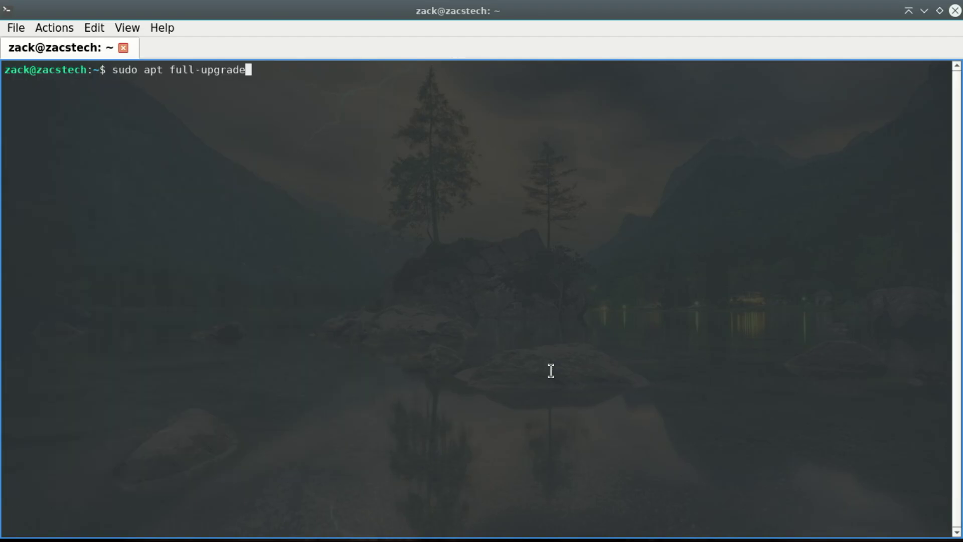
{"action": "key", "text": "Up"}
{"action": "key", "text": "Up"}
{"action": "key", "text": "Up"}
{"action": "key", "text": "Up"}
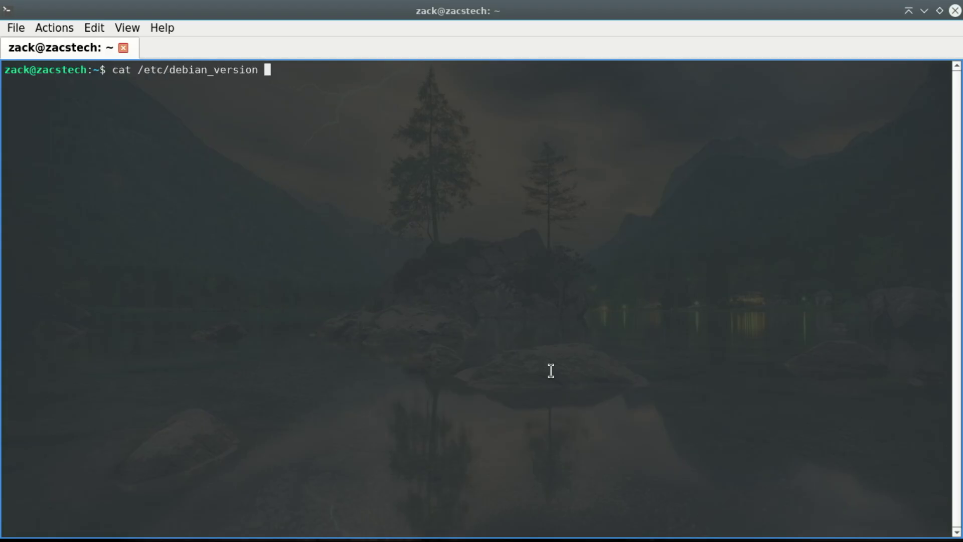
{"action": "key", "text": "Return"}
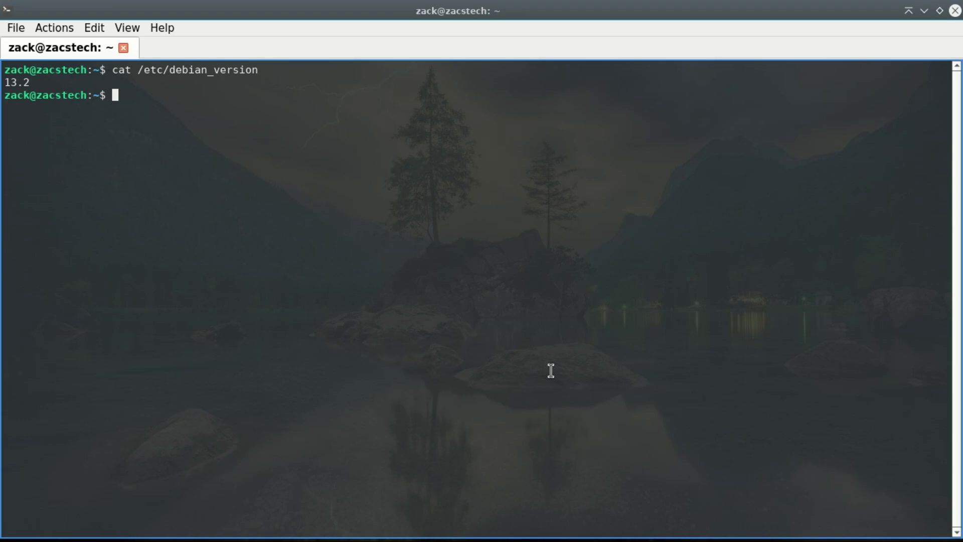